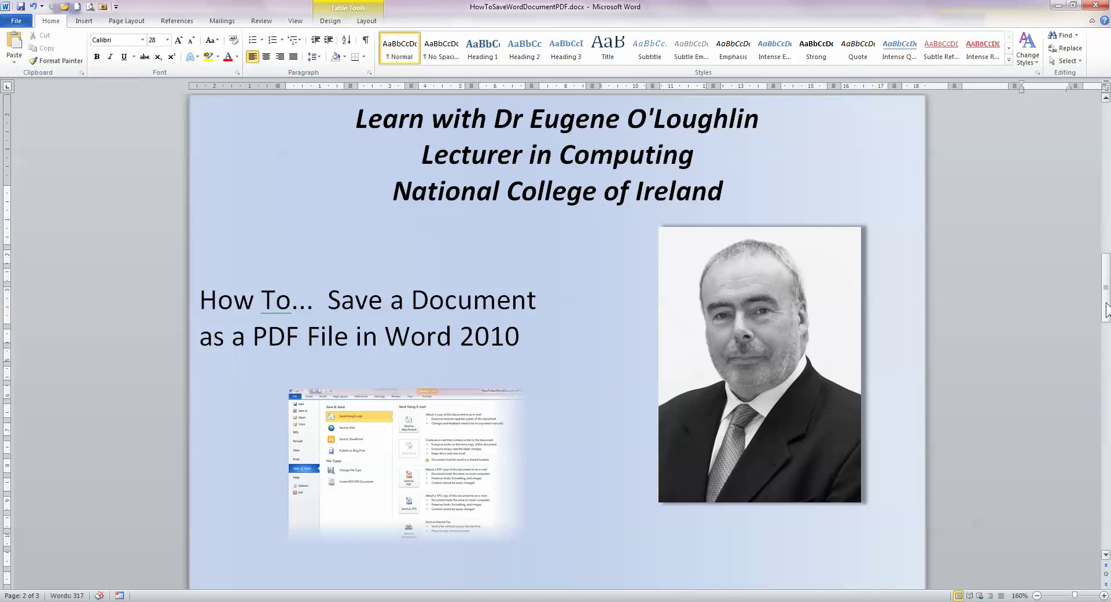
Step: Create a new e-mail message with a PDF copy of the HowToSaveWordDocumentPDF document attached
{"action": "left_click_drag", "start_coordinate": [1107, 311], "coordinate": [1108, 145]}
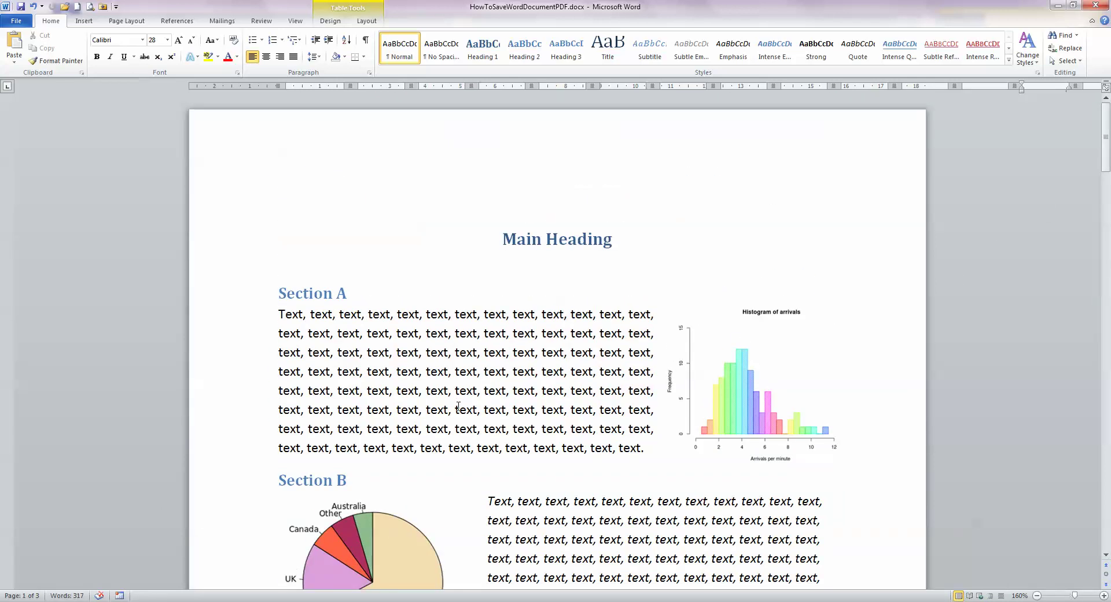
{"action": "left_click_drag", "start_coordinate": [1108, 155], "coordinate": [1108, 200]}
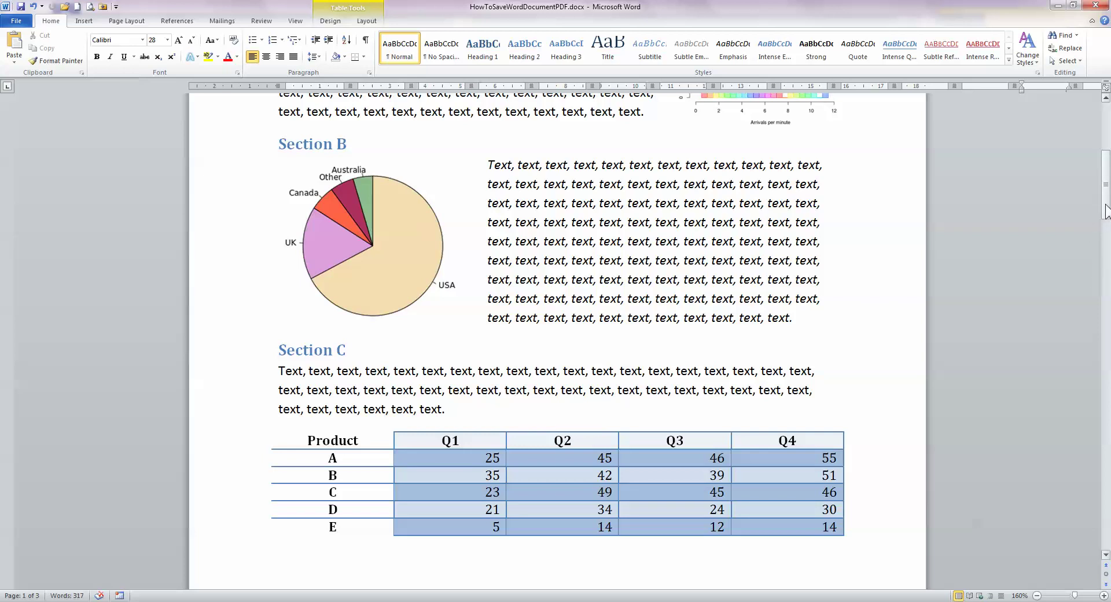
{"action": "left_click_drag", "start_coordinate": [1105, 210], "coordinate": [1105, 166]}
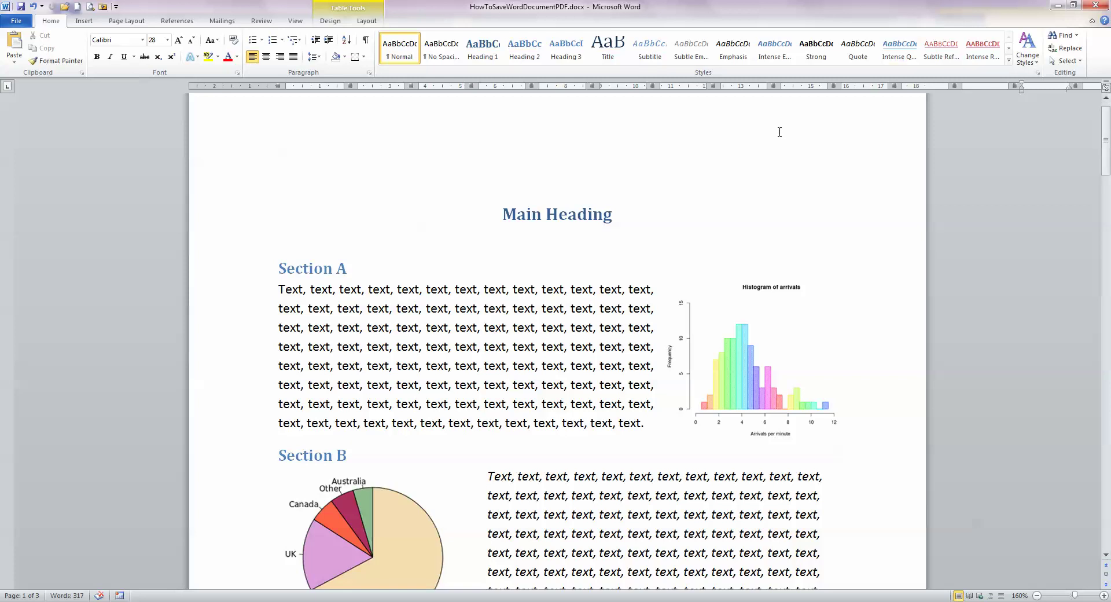
{"action": "left_click", "coordinate": [17, 22]}
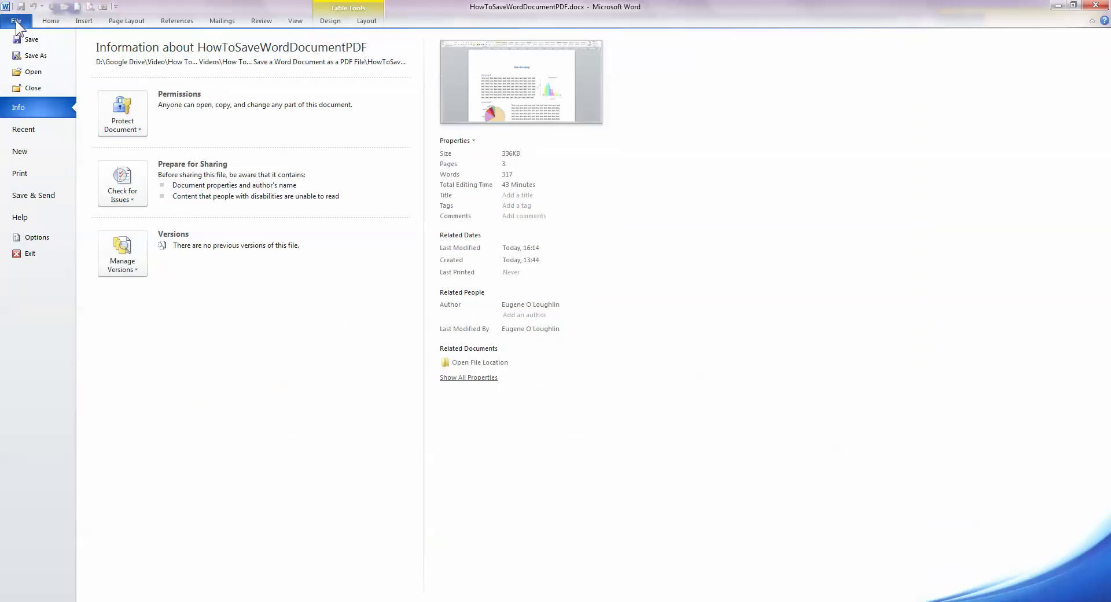
{"action": "left_click", "coordinate": [55, 197]}
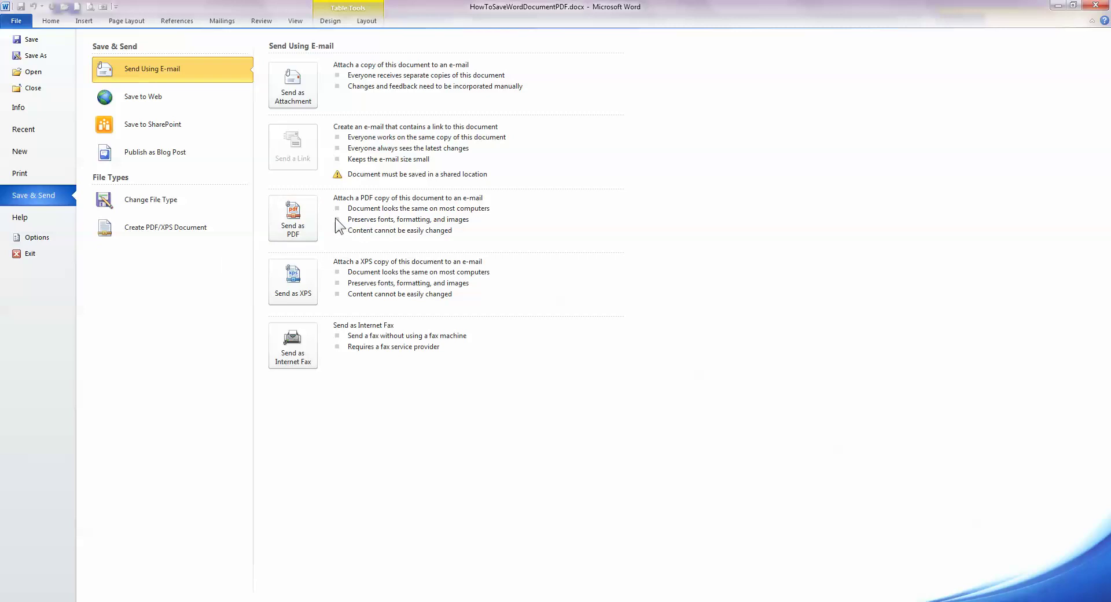
{"action": "left_click", "coordinate": [301, 211]}
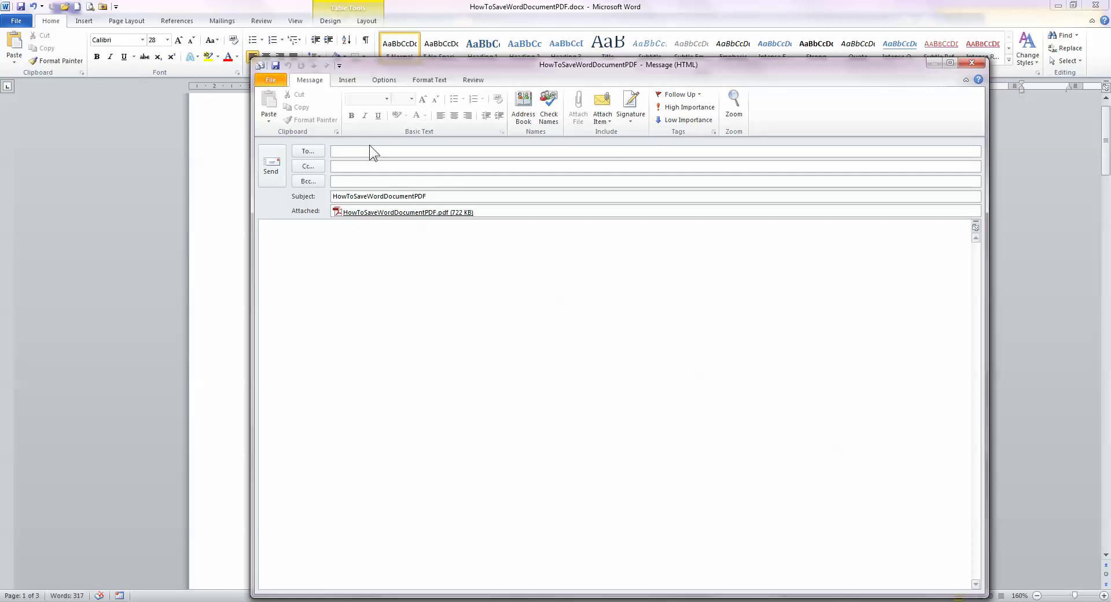
Step: Address the message to the sender's own work e-mail, enter "Sample text" as the body, and send it, ignoring the spelling query
{"action": "type", "text": "eug"}
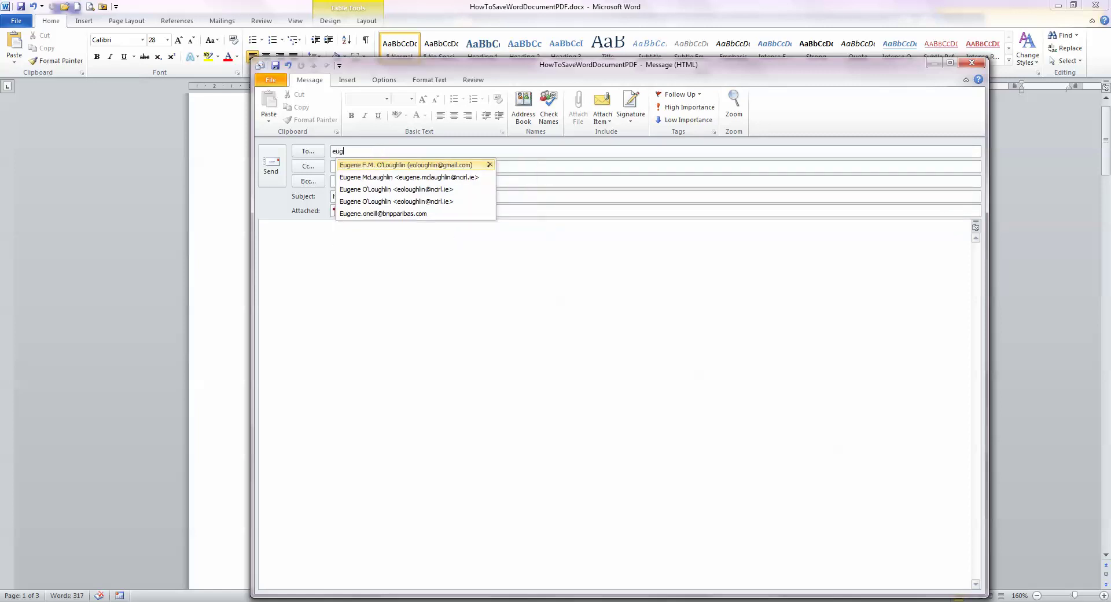
{"action": "left_click", "coordinate": [442, 188]}
{"action": "left_click", "coordinate": [347, 243]}
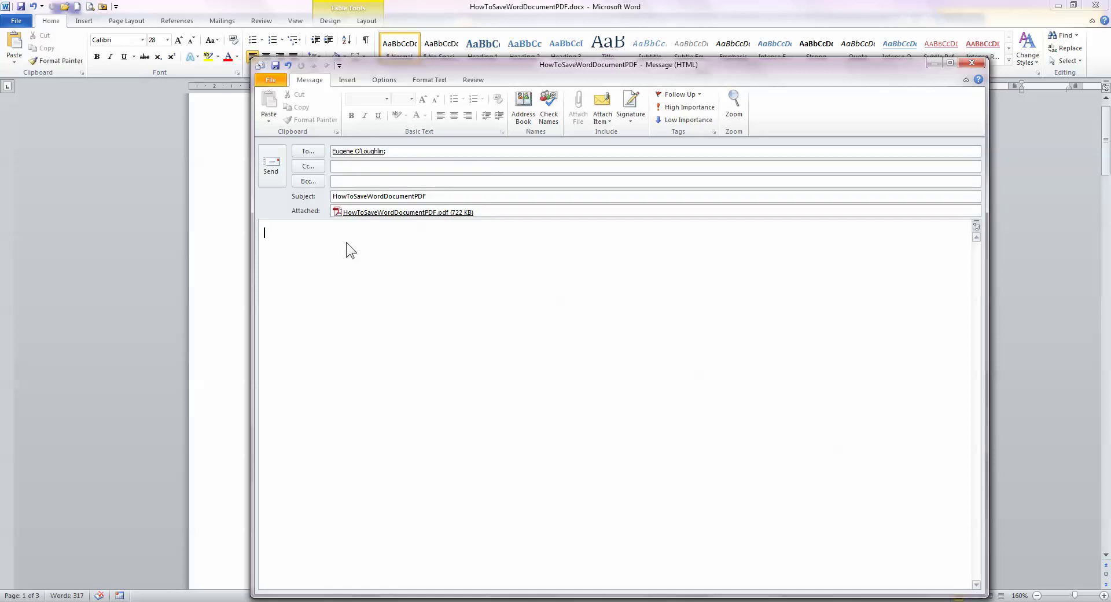
{"action": "type", "text": "sample text"}
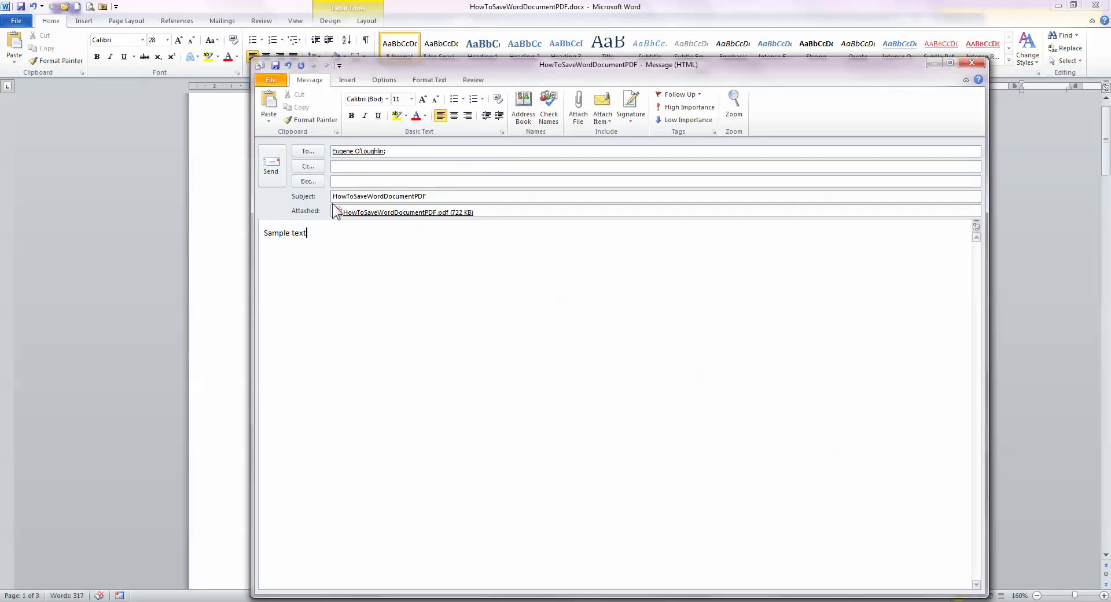
{"action": "left_click", "coordinate": [272, 165]}
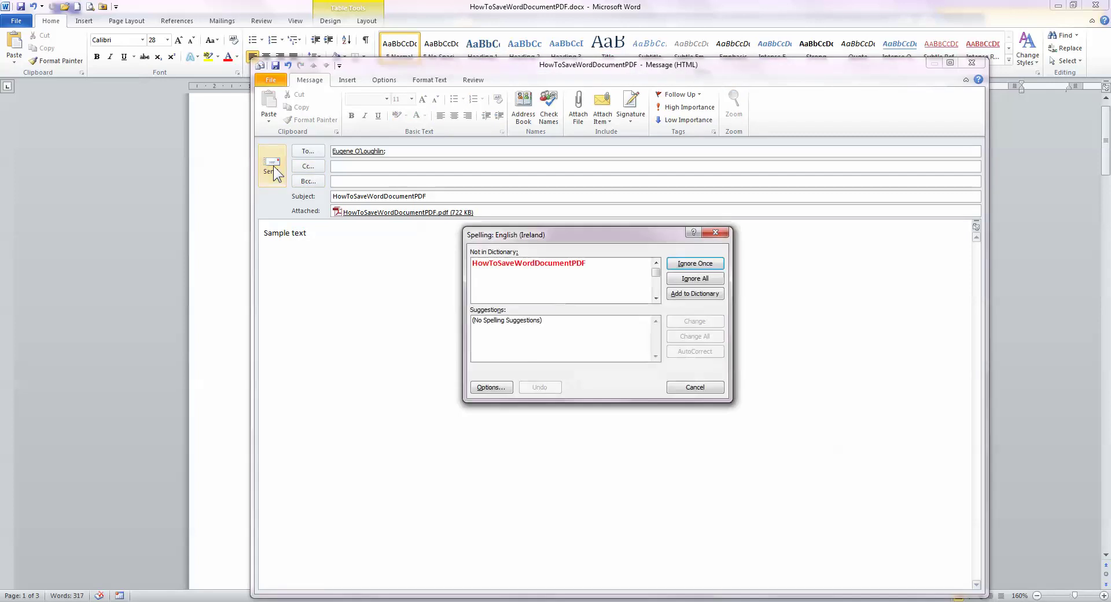
{"action": "left_click", "coordinate": [695, 262]}
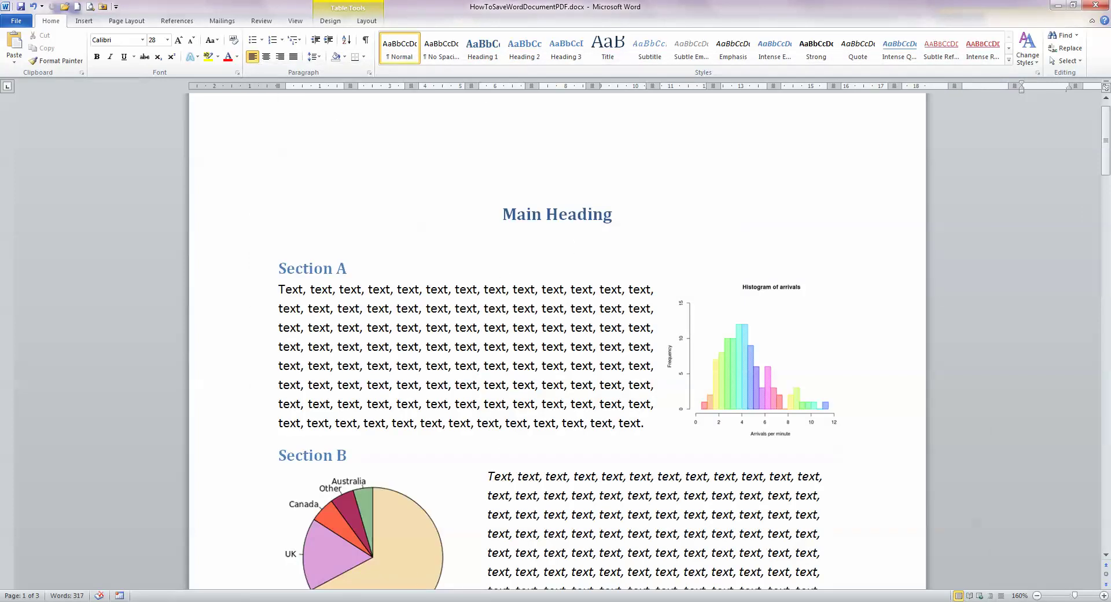
Step: Switch to Outlook, open the HowToSaveWordDocumentPDF.pdf attachment of the received message, examine its text, charts and table, and close it
{"action": "key", "text": "alt+Tab"}
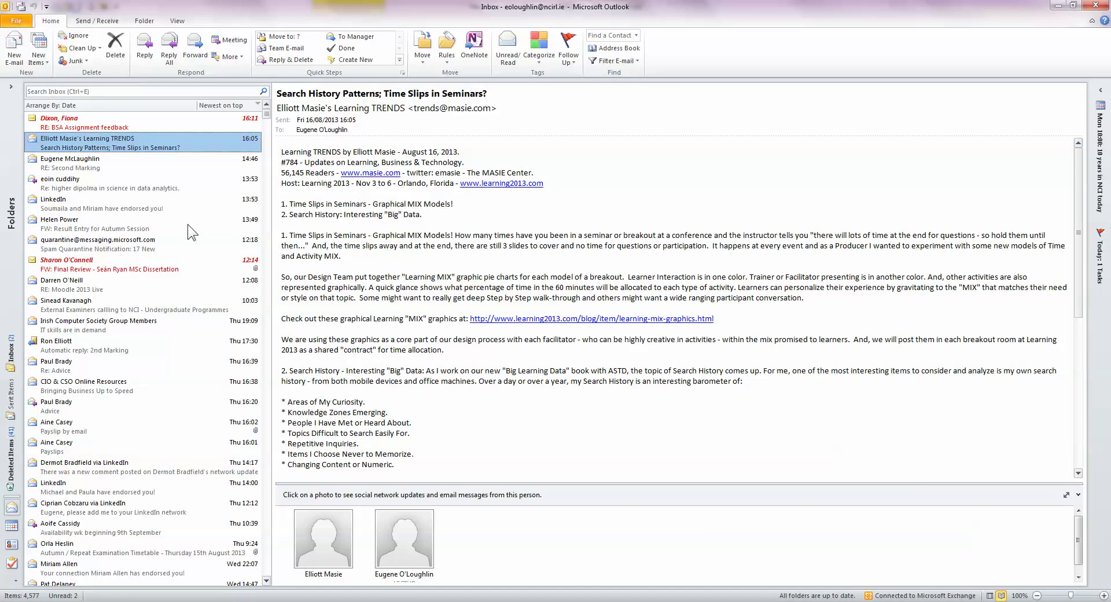
{"action": "left_click", "coordinate": [93, 123]}
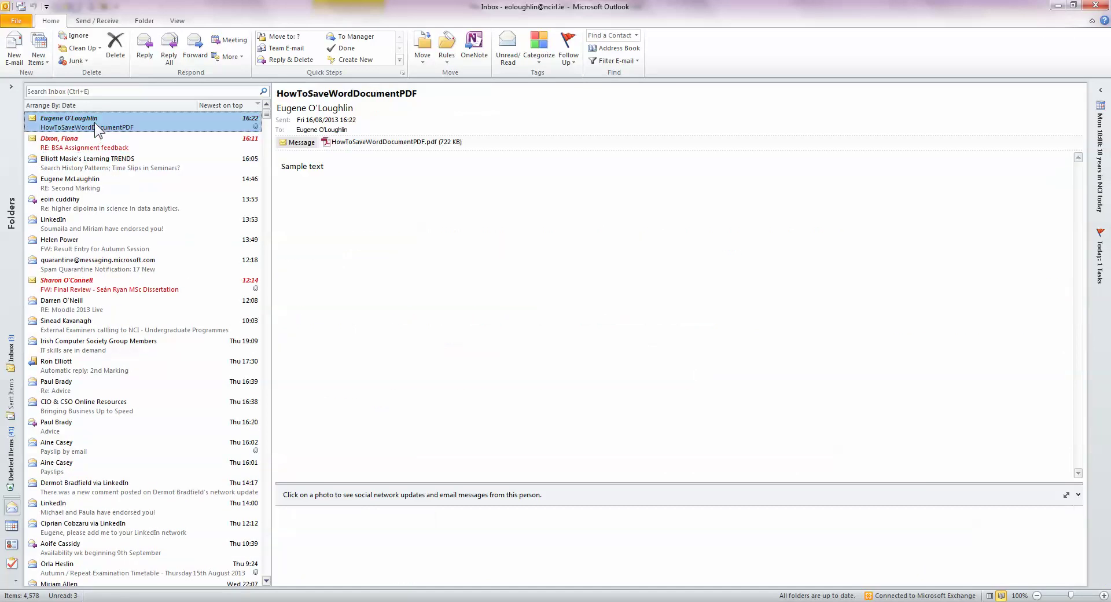
{"action": "left_click", "coordinate": [391, 142]}
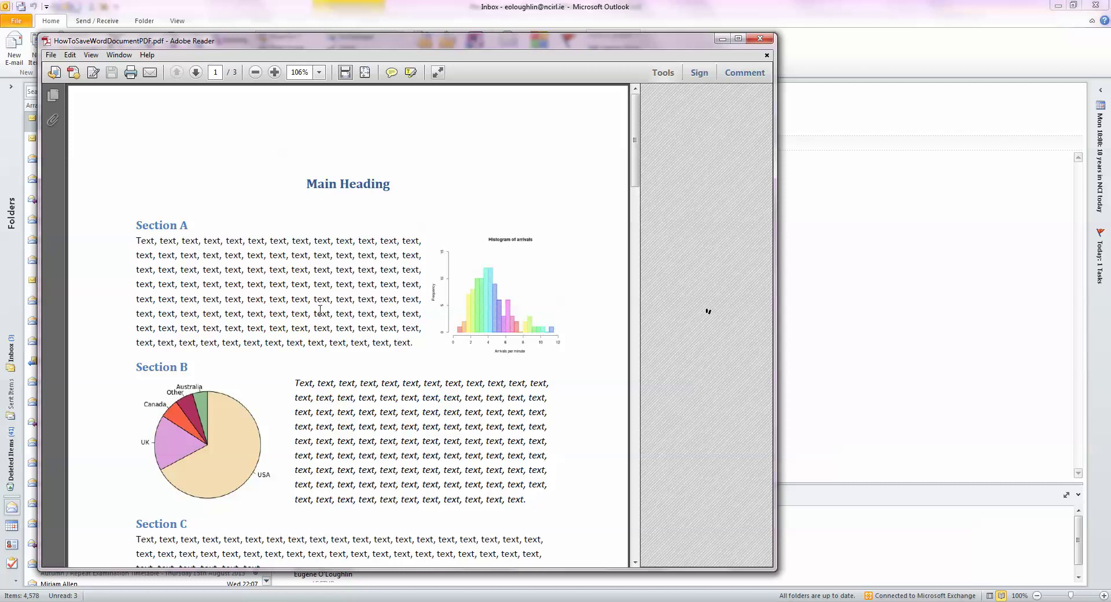
{"action": "scroll", "coordinate": [313, 313], "scroll_direction": "down", "scroll_amount": 2}
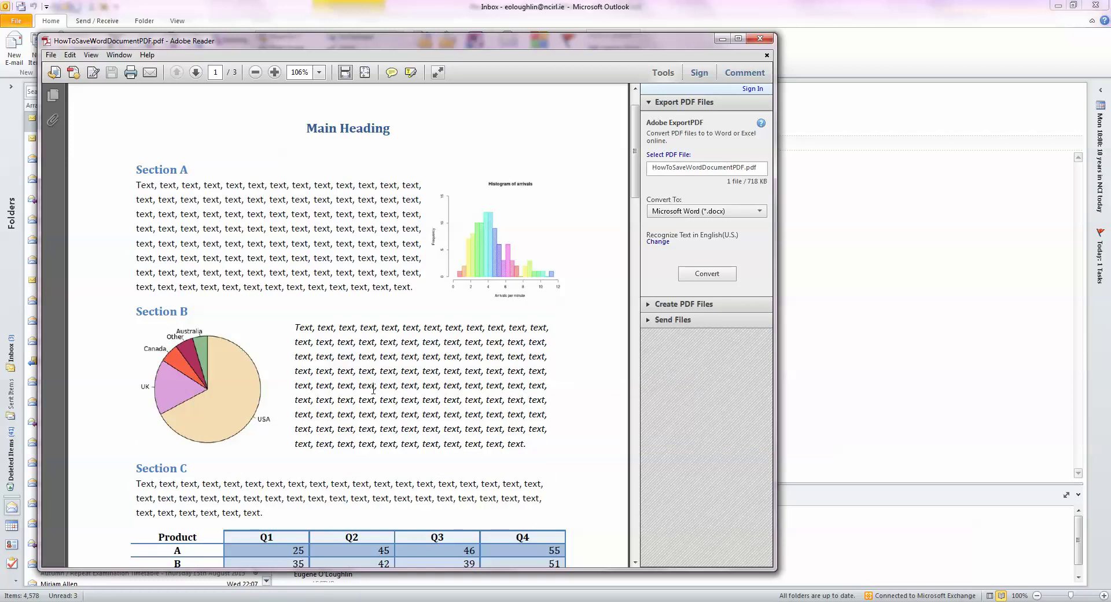
{"action": "scroll", "coordinate": [267, 232], "scroll_direction": "down", "scroll_amount": 1}
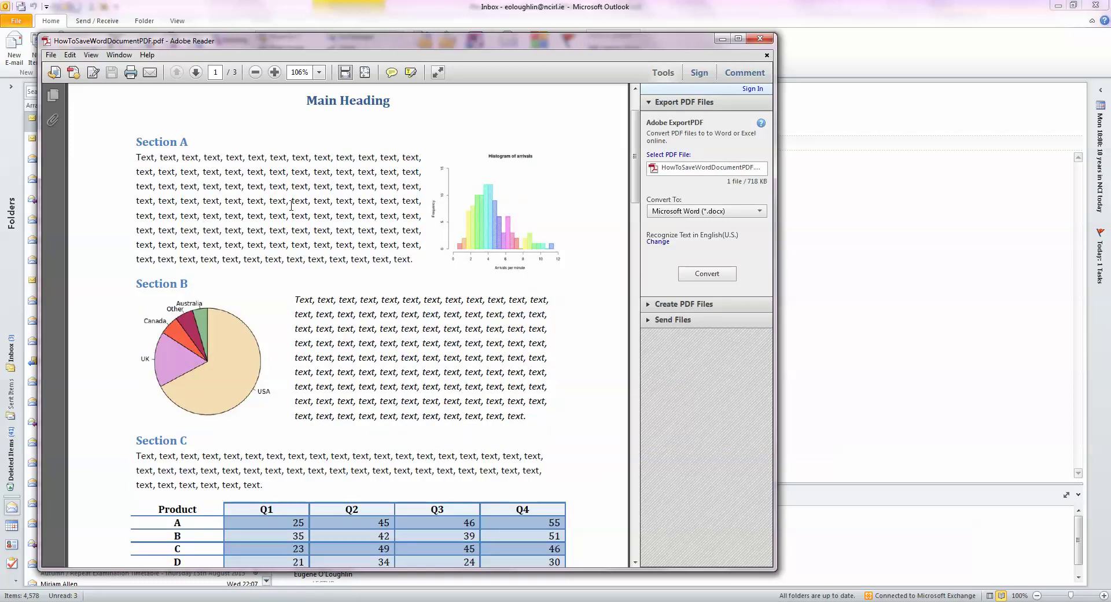
{"action": "scroll", "coordinate": [213, 164], "scroll_direction": "down", "scroll_amount": 2}
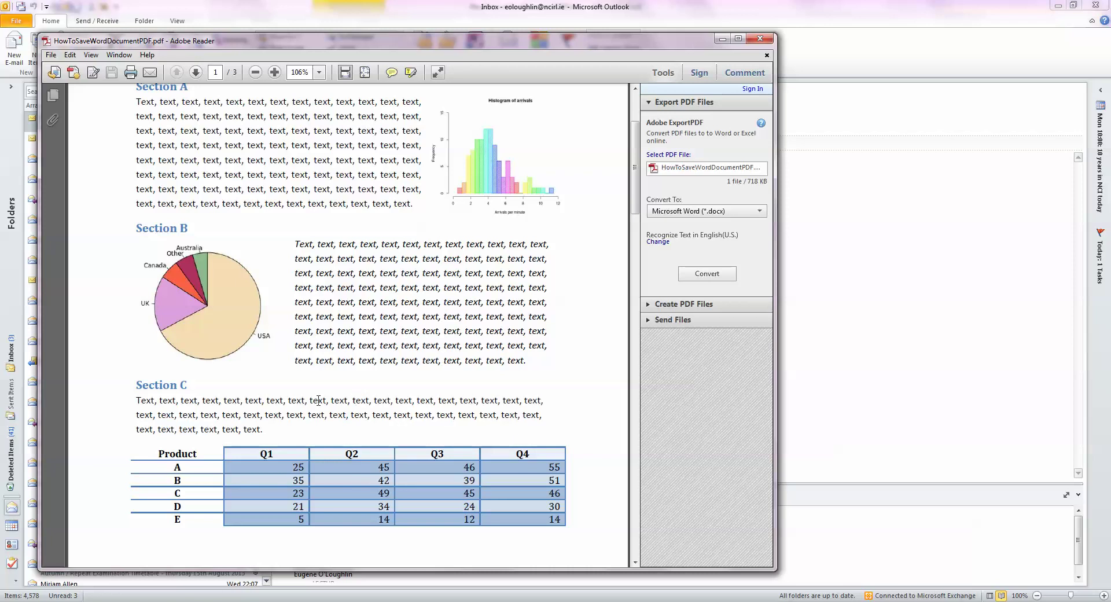
{"action": "scroll", "coordinate": [389, 366], "scroll_direction": "up", "scroll_amount": 2}
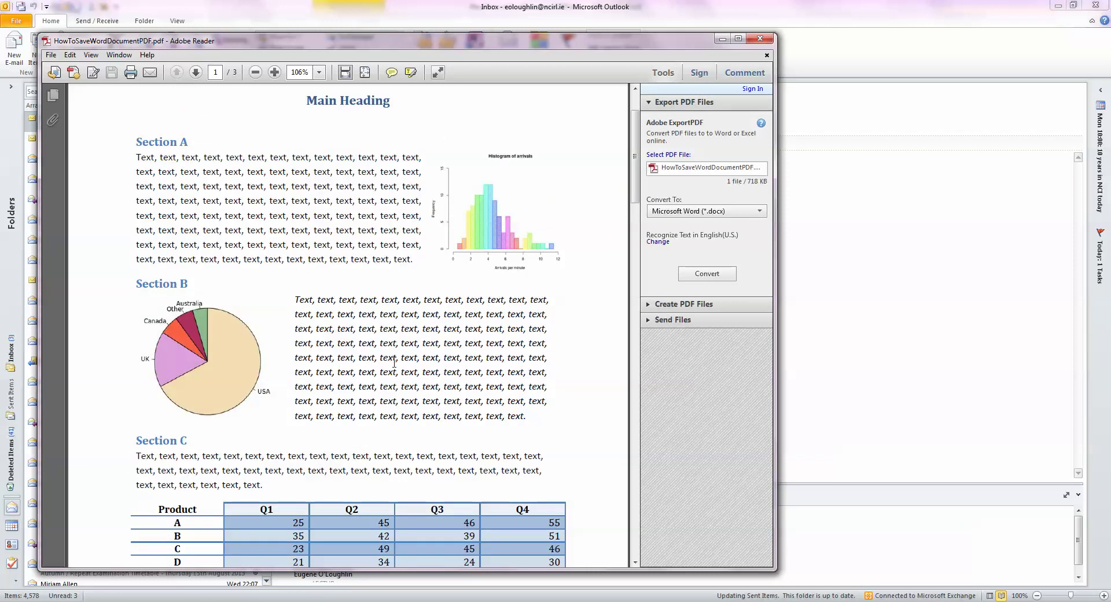
{"action": "left_click", "coordinate": [760, 37]}
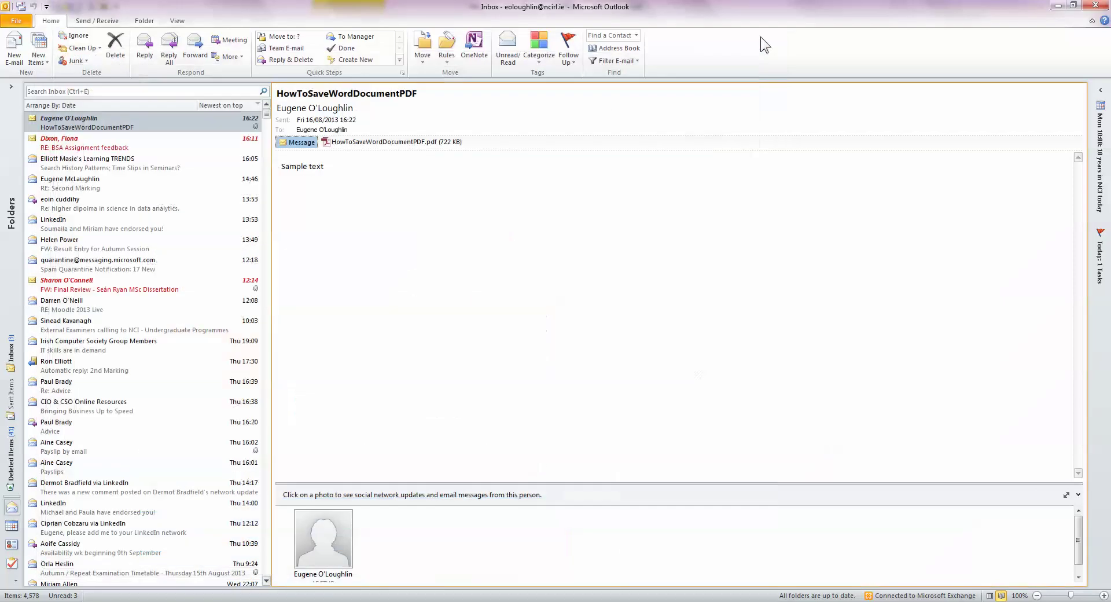
Step: Return to Word and publish the document as a PDF, keeping the file name HowToSaveWordDocumentPDF.pdf
{"action": "left_click", "coordinate": [1056, 7]}
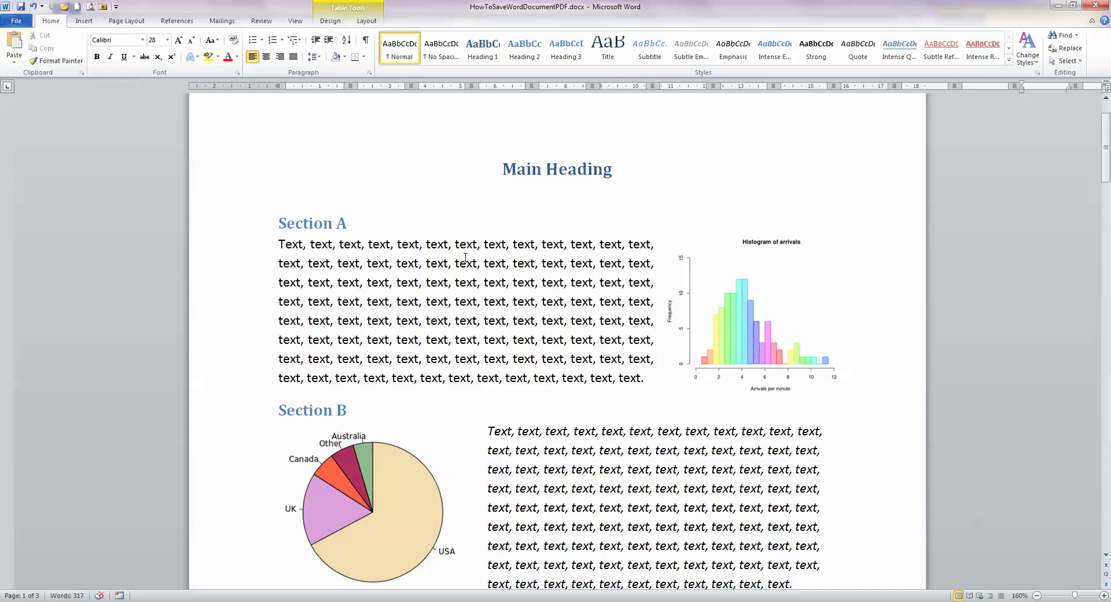
{"action": "left_click", "coordinate": [17, 22]}
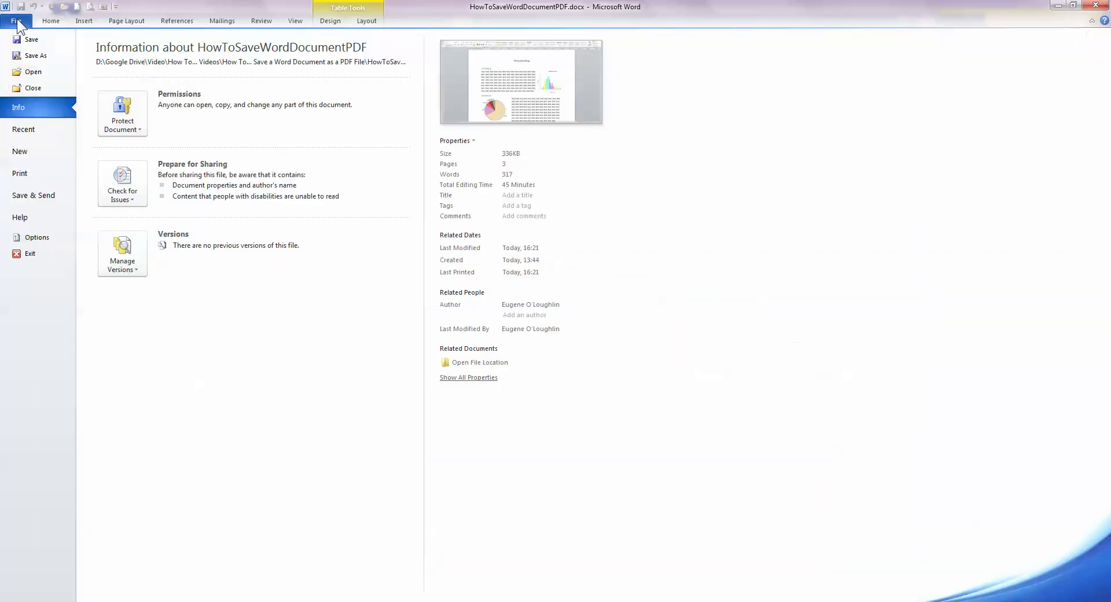
{"action": "left_click", "coordinate": [46, 196]}
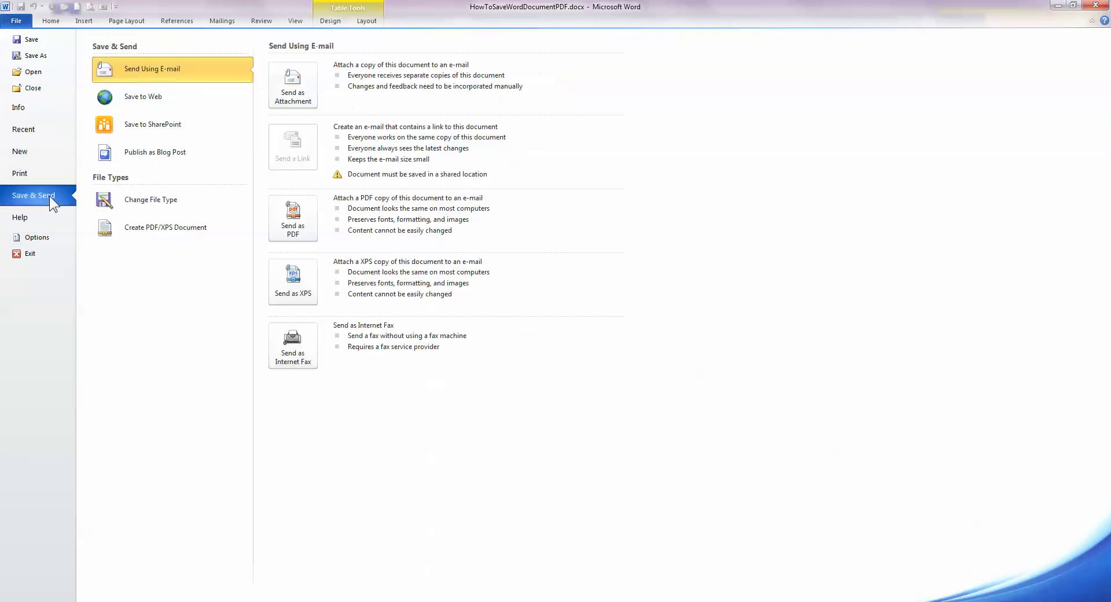
{"action": "left_click", "coordinate": [164, 226]}
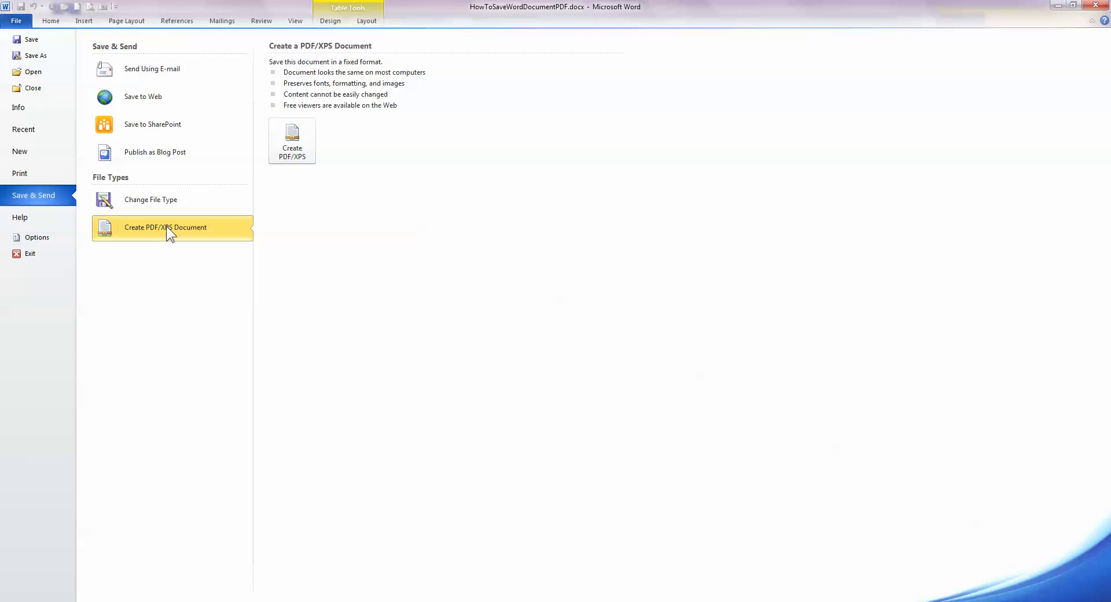
{"action": "left_click", "coordinate": [295, 139]}
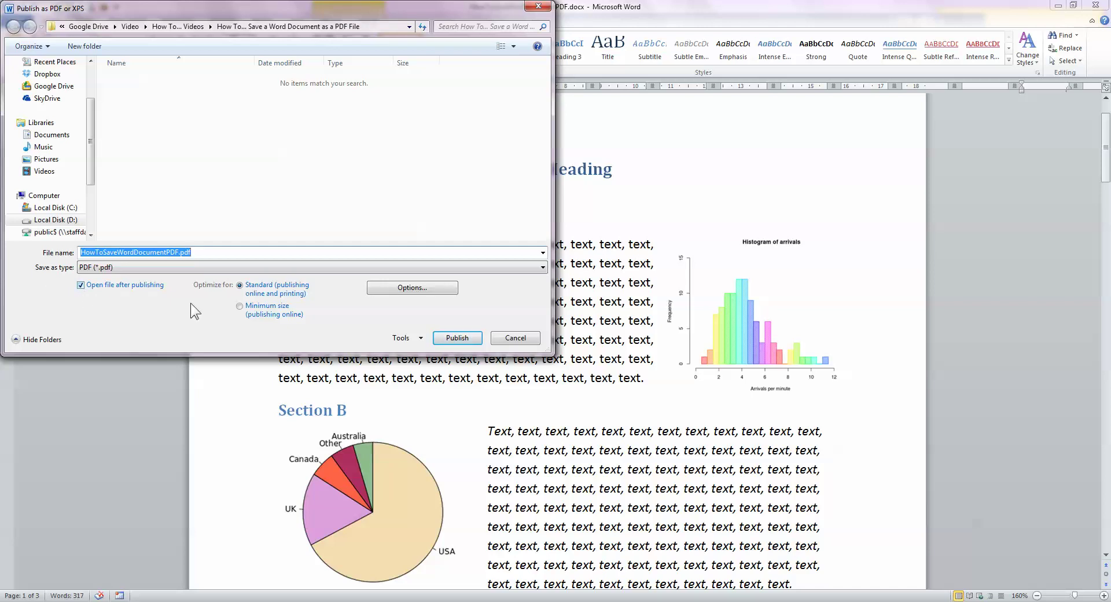
{"action": "left_click", "coordinate": [462, 339]}
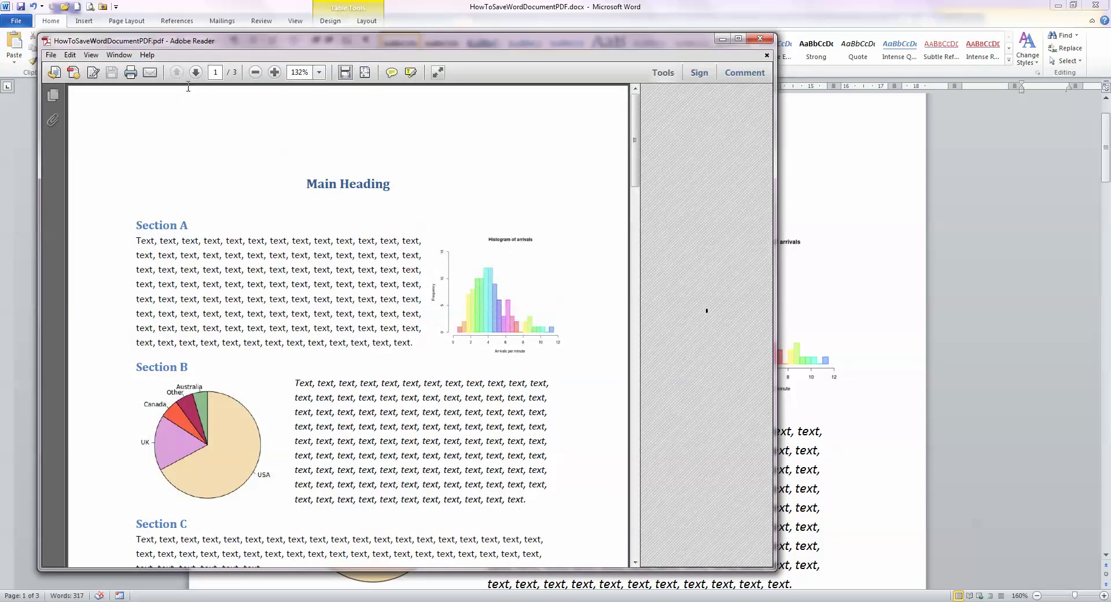
Step: Examine the headings, charts and table on the first page of the published PDF, and close it to return to the document
{"action": "left_click_drag", "start_coordinate": [206, 41], "coordinate": [261, 39]}
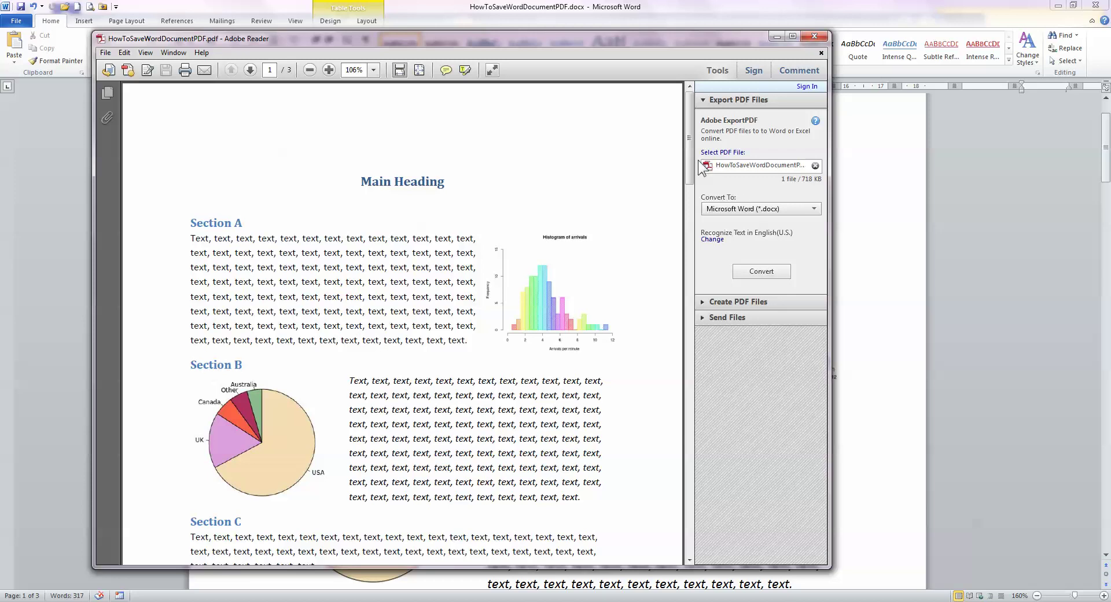
{"action": "left_click_drag", "start_coordinate": [692, 157], "coordinate": [686, 185]}
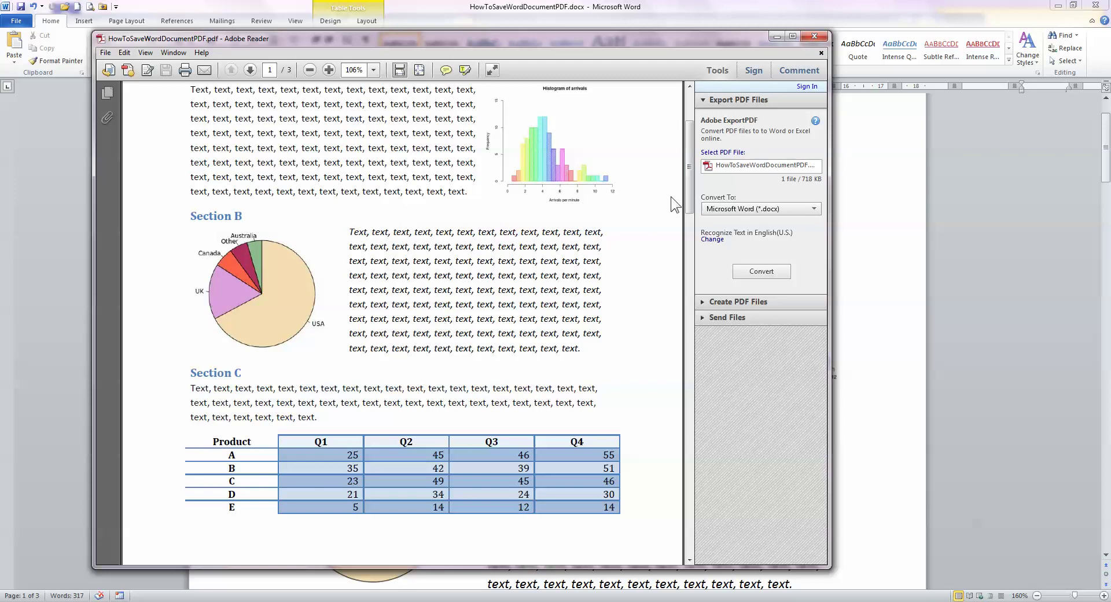
{"action": "left_click_drag", "start_coordinate": [690, 204], "coordinate": [690, 168]}
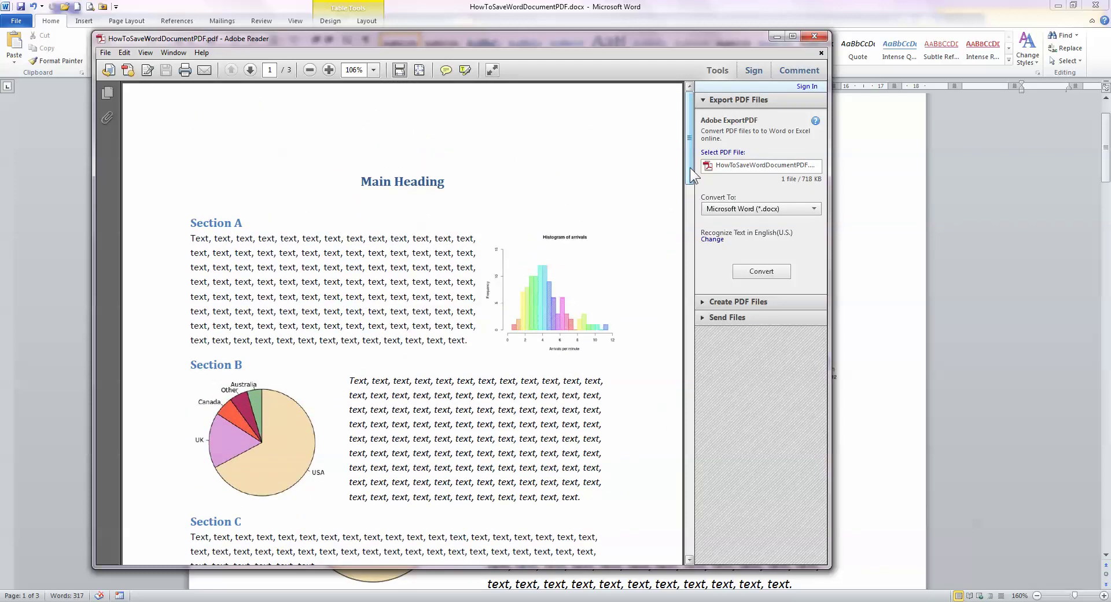
{"action": "left_click", "coordinate": [815, 39]}
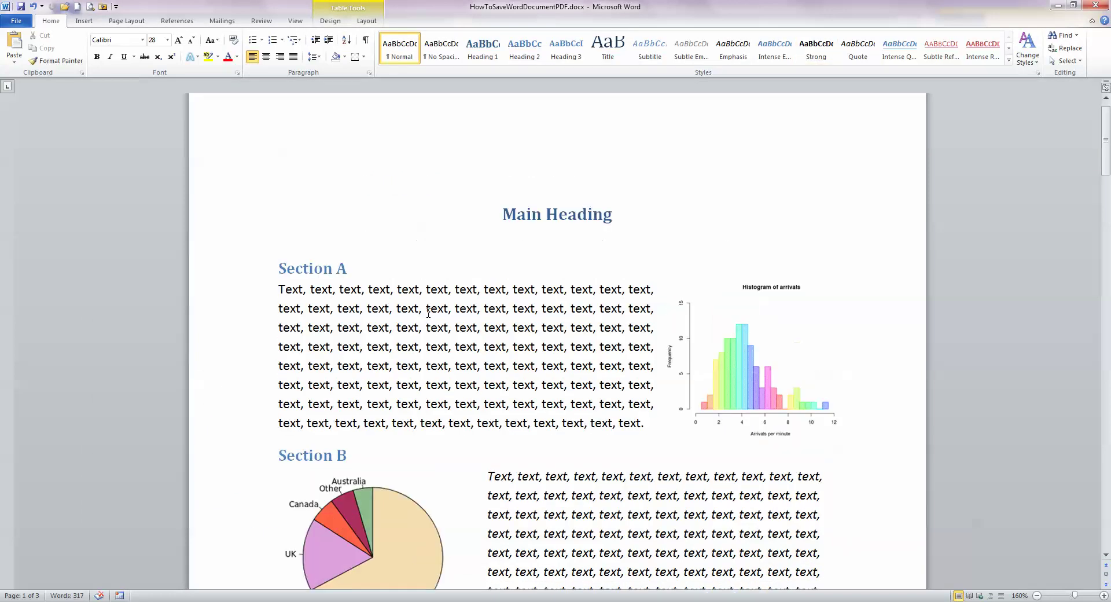
{"action": "scroll", "coordinate": [537, 373], "scroll_direction": "down", "scroll_amount": 1}
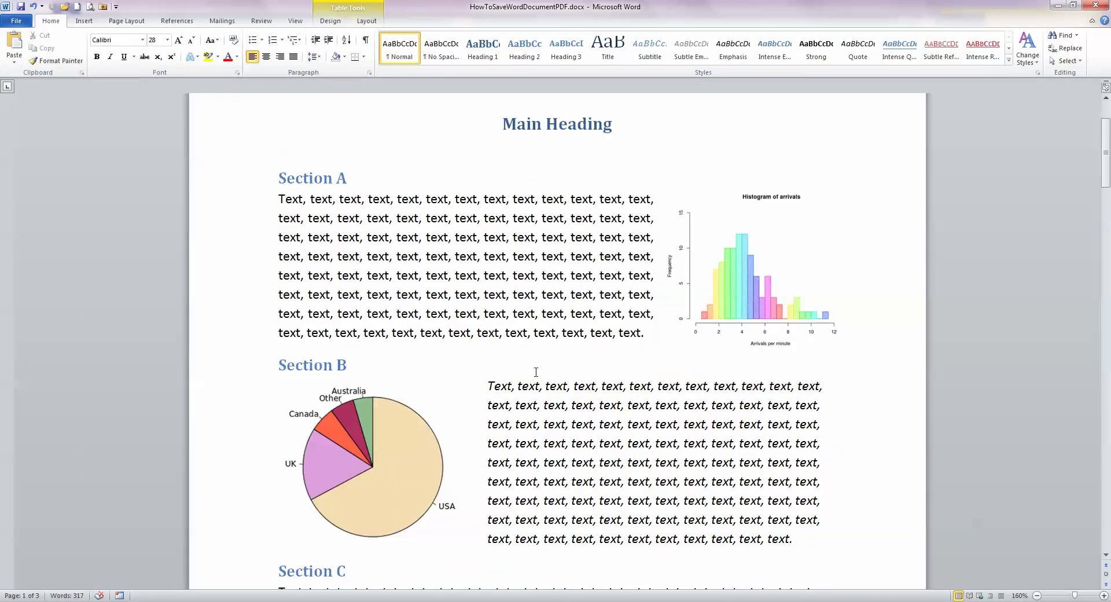